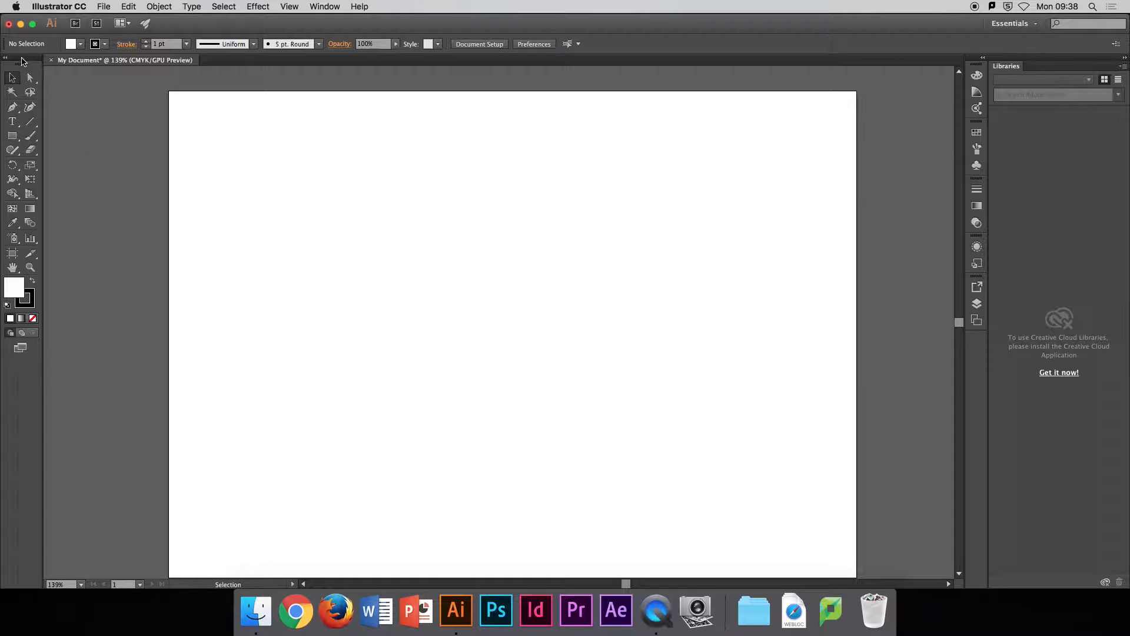
- Float the Tools panel beside the artboard and toggle it to a single column and back to two columns
drag(18, 61, 65, 93)
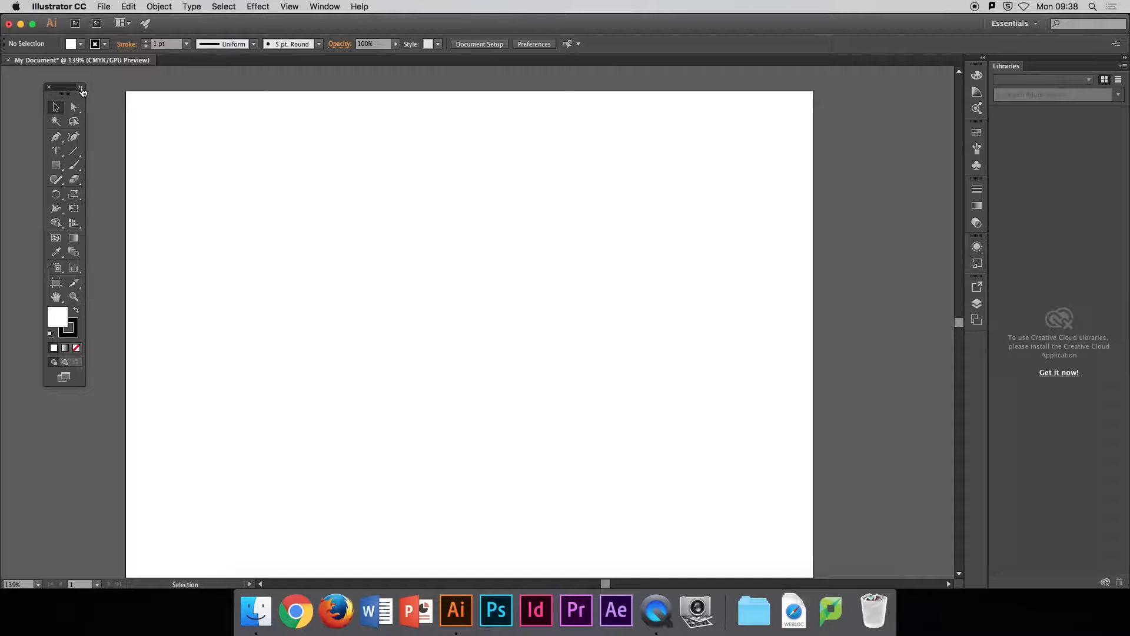
click(81, 88)
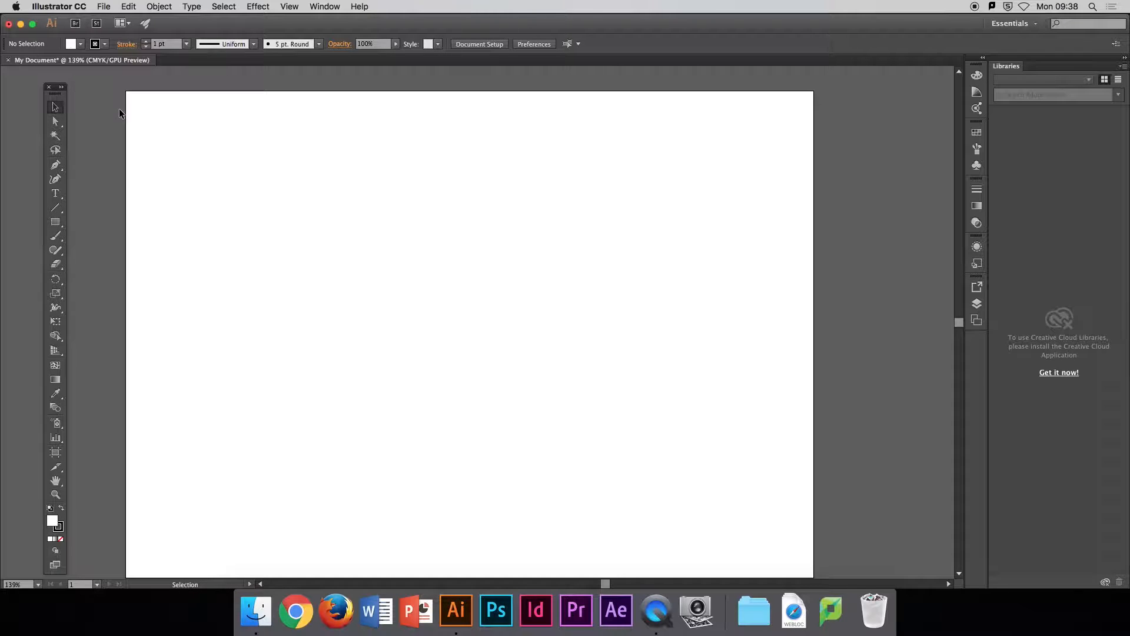
click(63, 90)
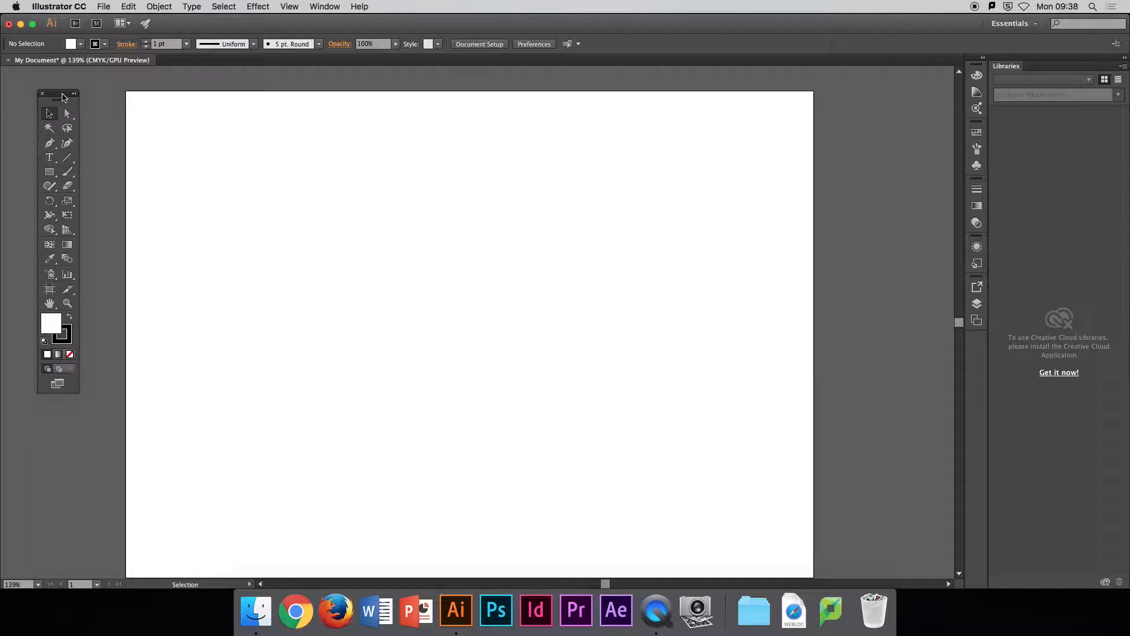
drag(62, 94, 73, 93)
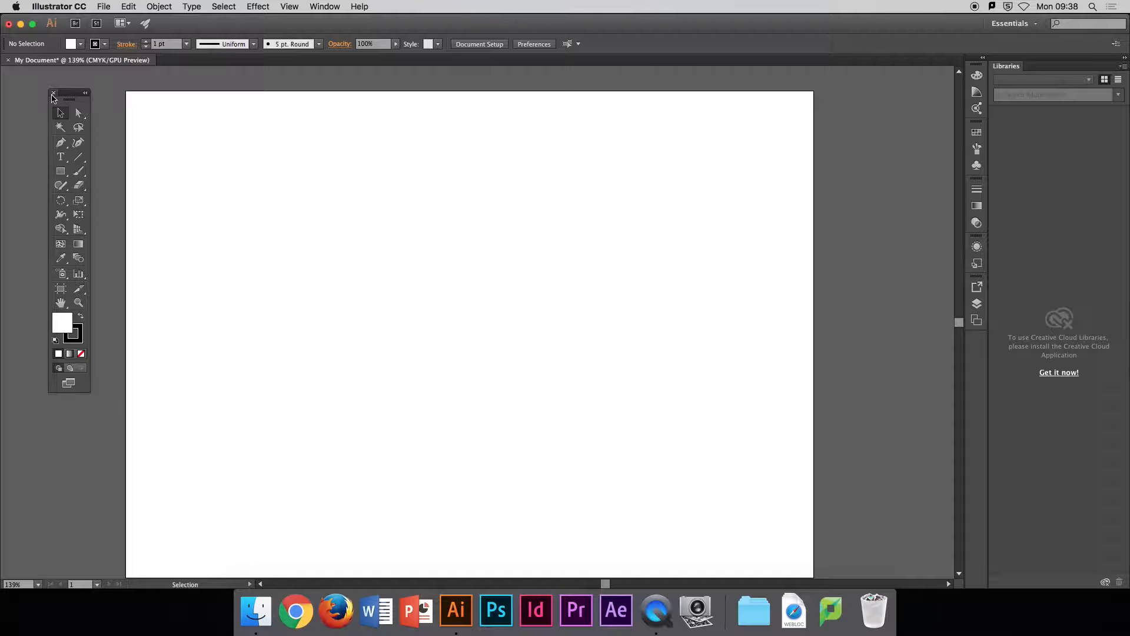
- Close the floating Tools panel and bring it back docked by resetting the Essentials workspace
click(53, 94)
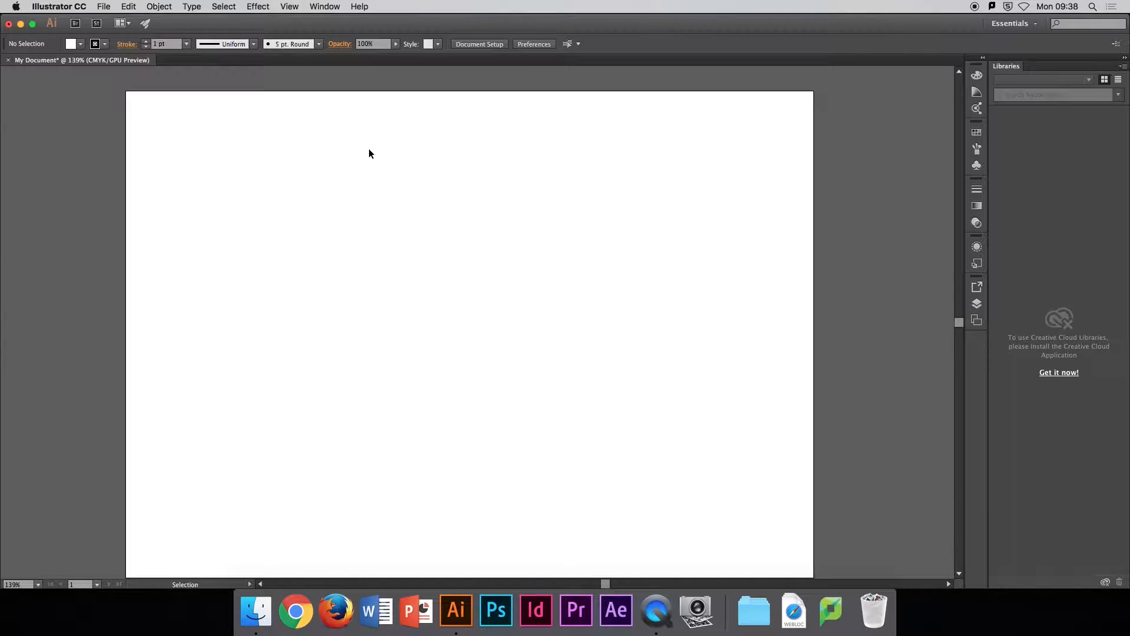
click(325, 7)
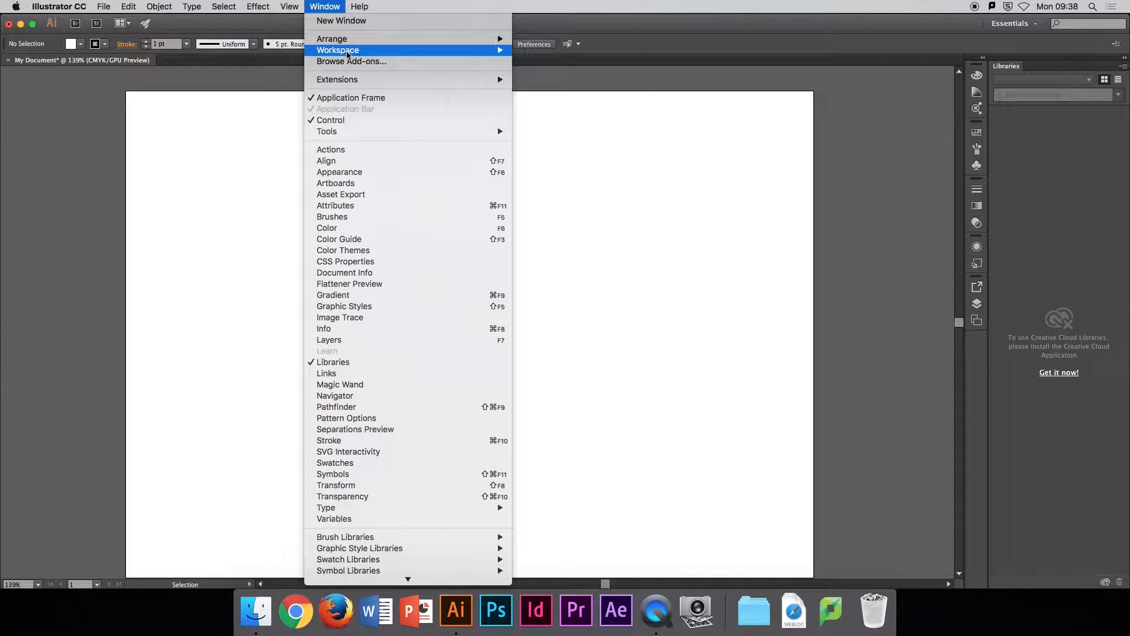
mouse_move(350, 54)
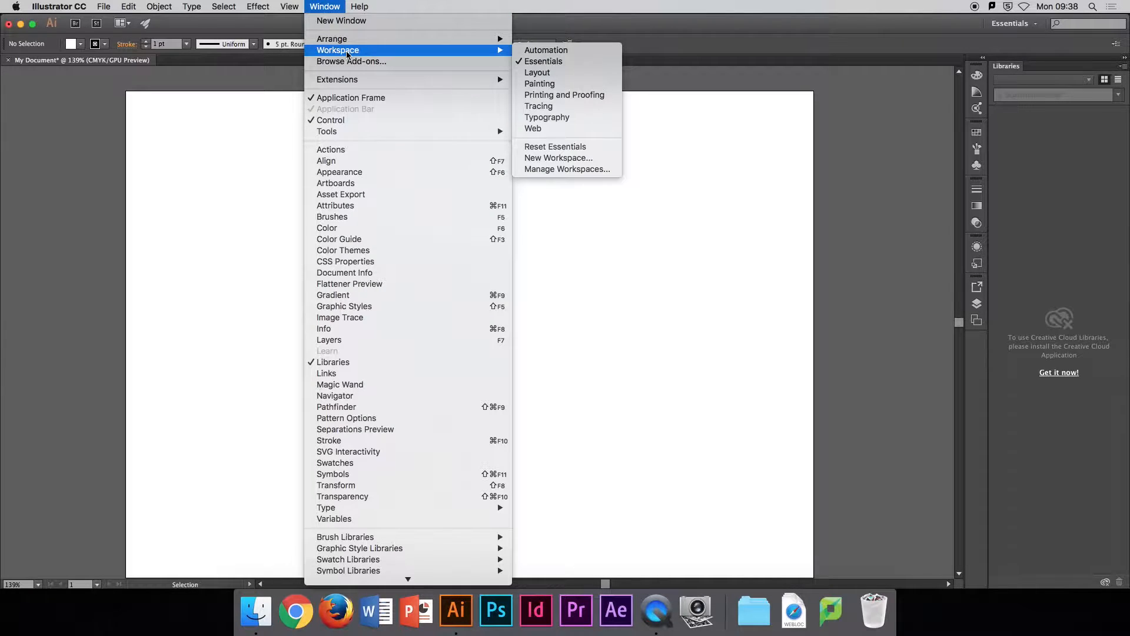
click(572, 149)
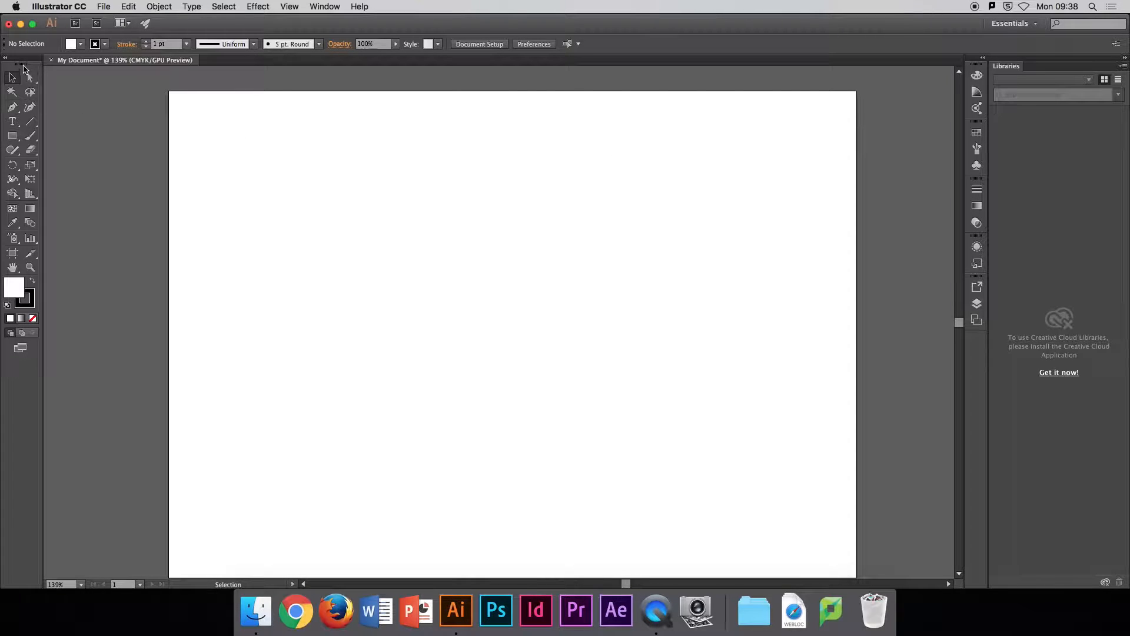
- Float the Tools panel beside the artboard again and collapse the panel docks, including Libraries, to icons
drag(24, 67, 71, 133)
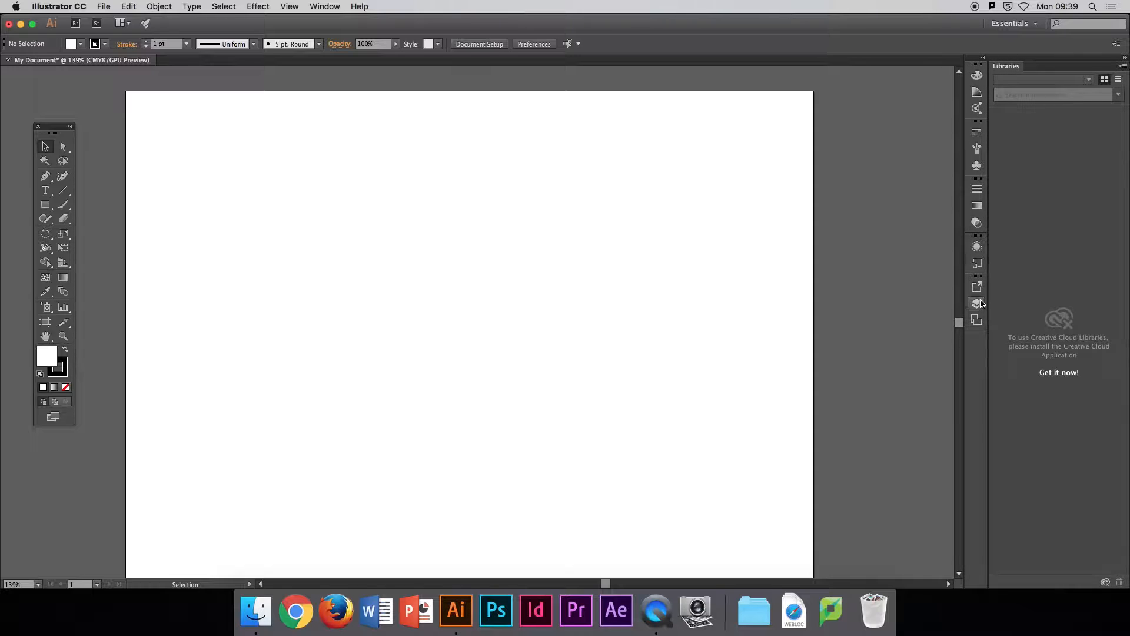
click(984, 61)
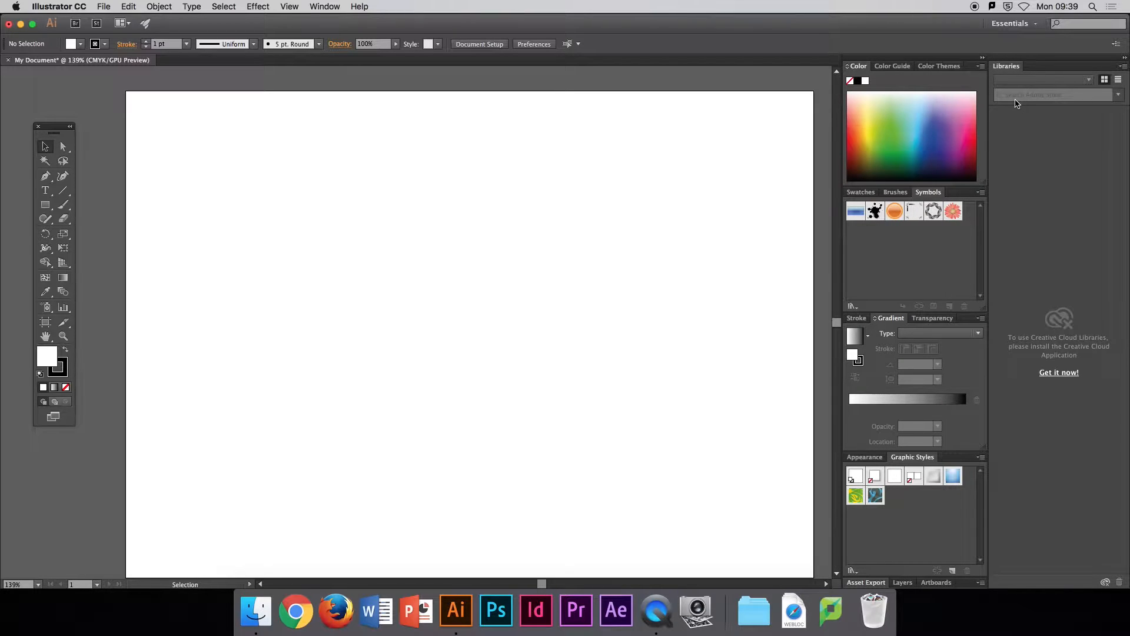
click(983, 59)
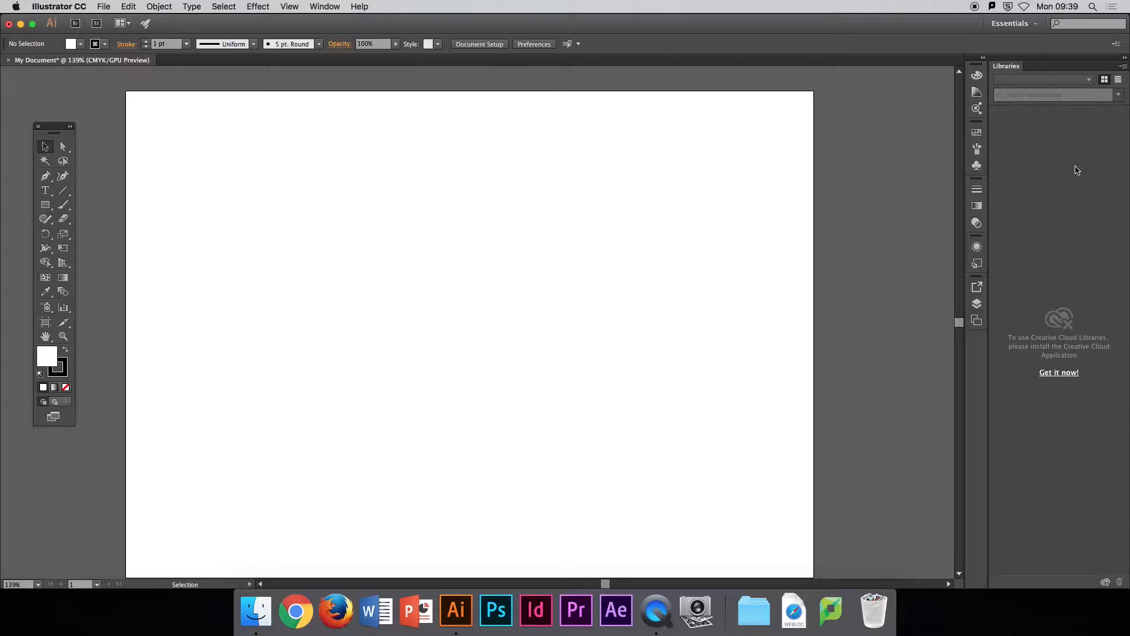
click(1125, 59)
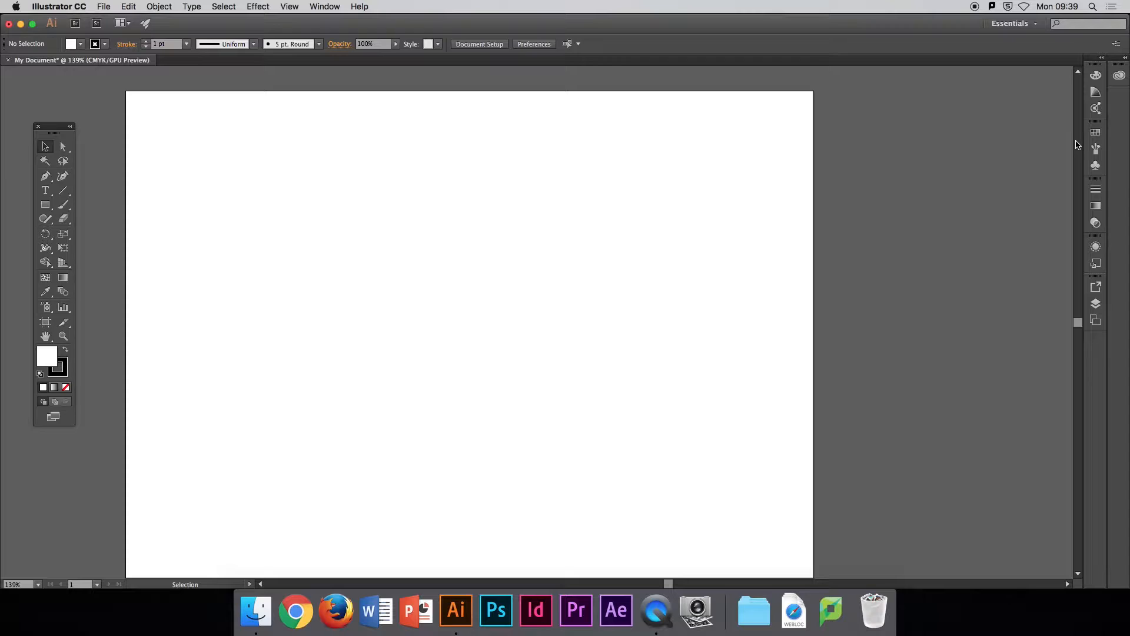
- Open the Swatches panel group and look through its Swatches, Brushes and Symbols panels
click(1096, 133)
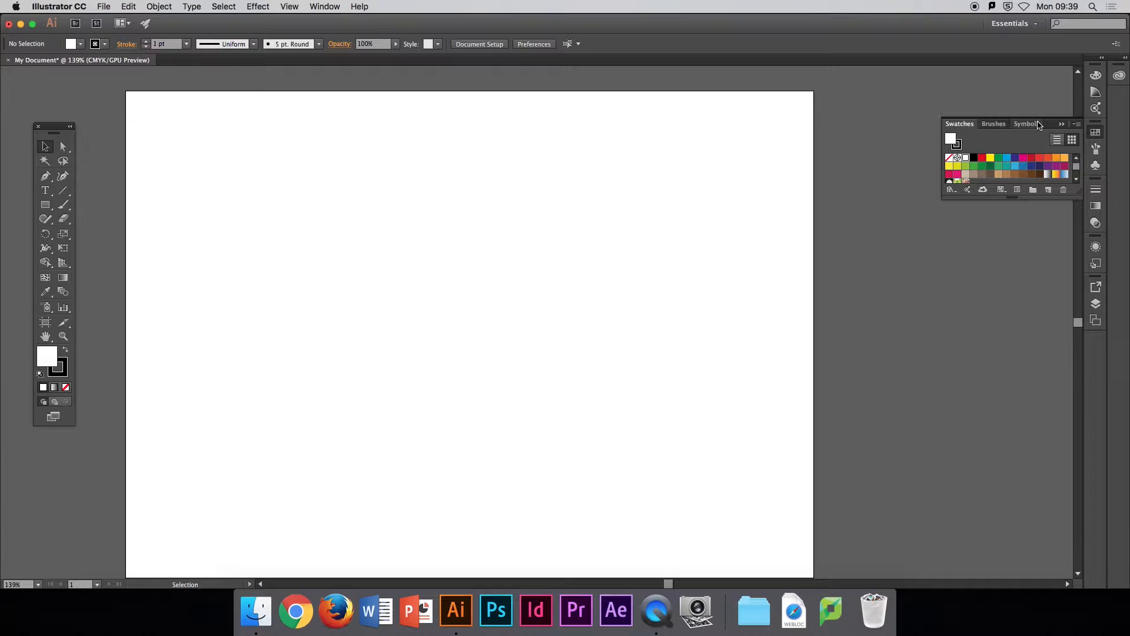
click(994, 124)
click(1028, 125)
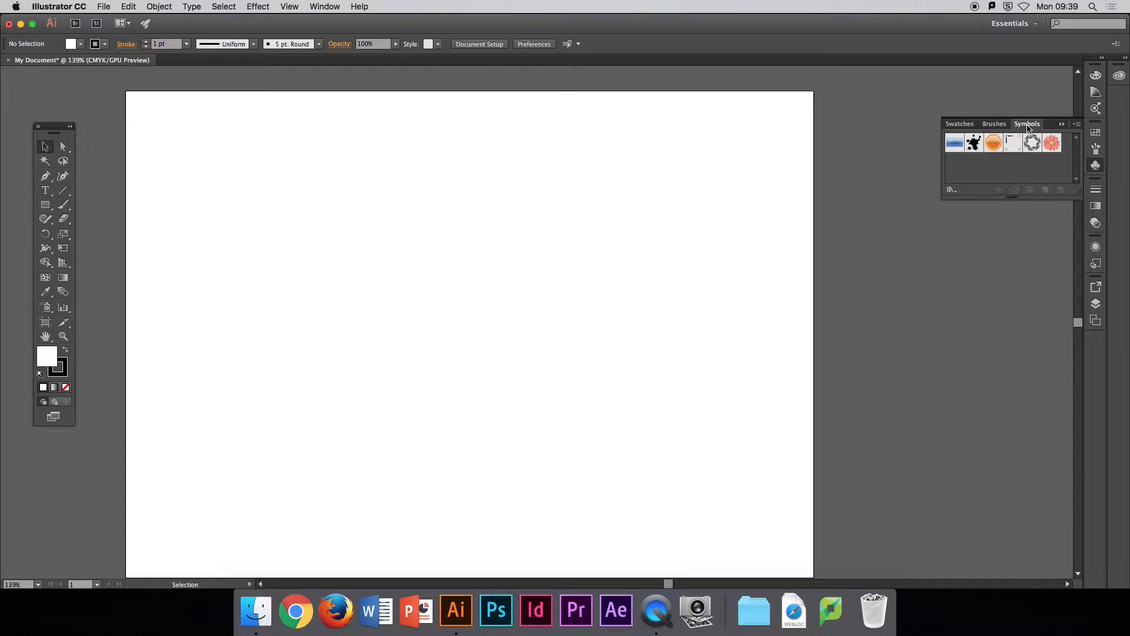
click(959, 125)
click(996, 124)
click(1026, 125)
- Pull the Swatches, Brushes, Gradient and Transparency panels out of their docked groups as separate floating panels
mouse_move(967, 126)
mouse_down()
mouse_move(771, 137)
mouse_move(739, 112)
mouse_up()
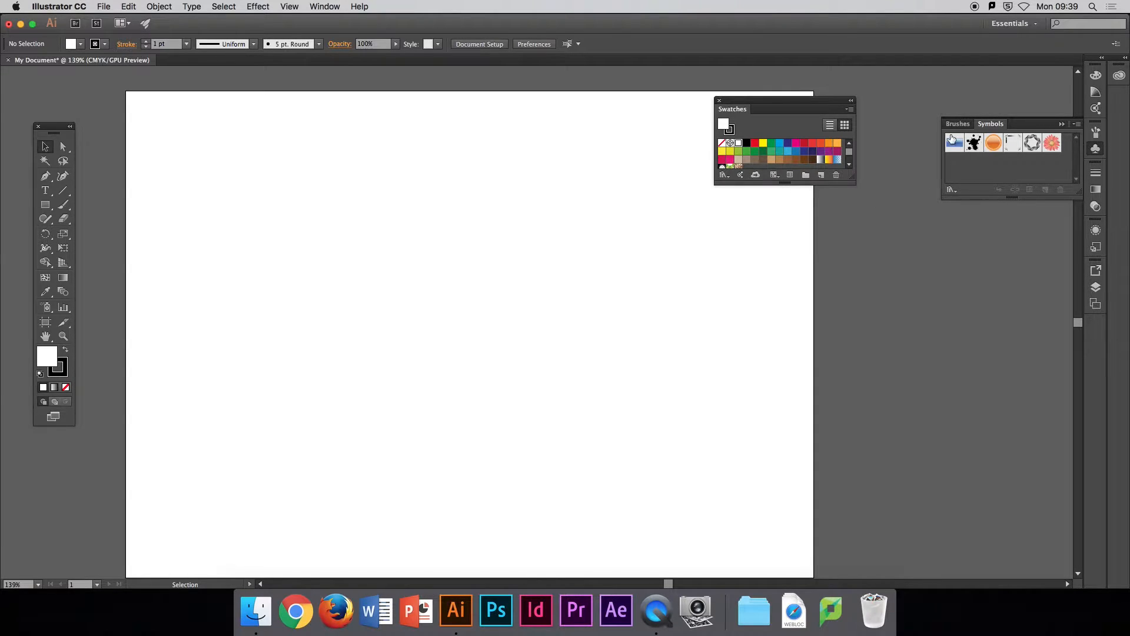
mouse_move(955, 125)
mouse_down()
mouse_move(832, 236)
mouse_move(775, 237)
mouse_up()
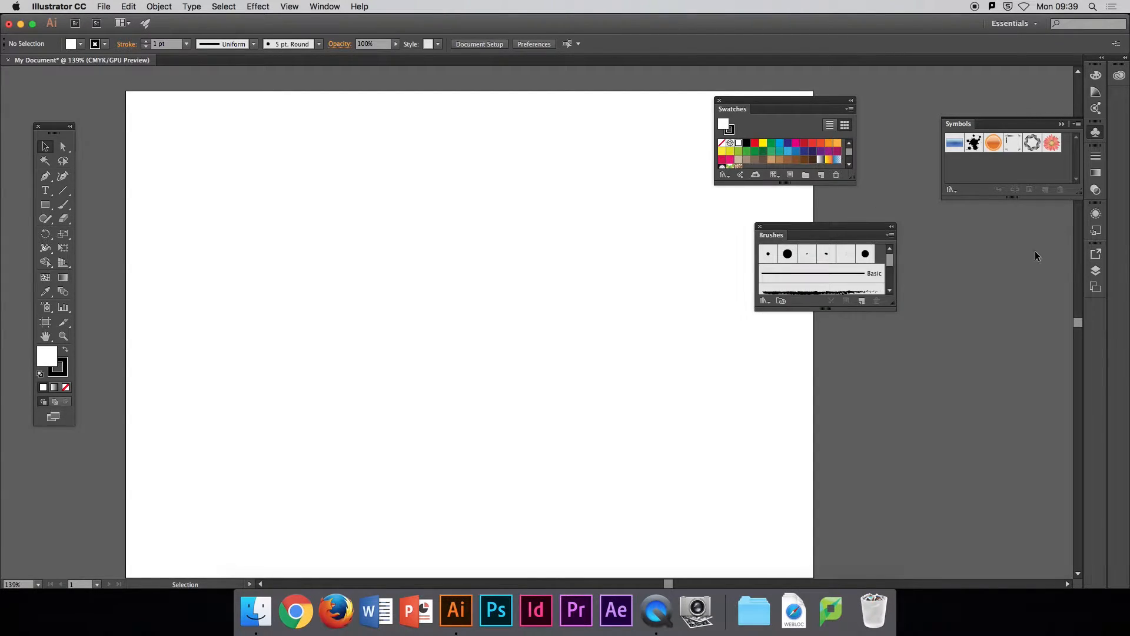
click(1096, 173)
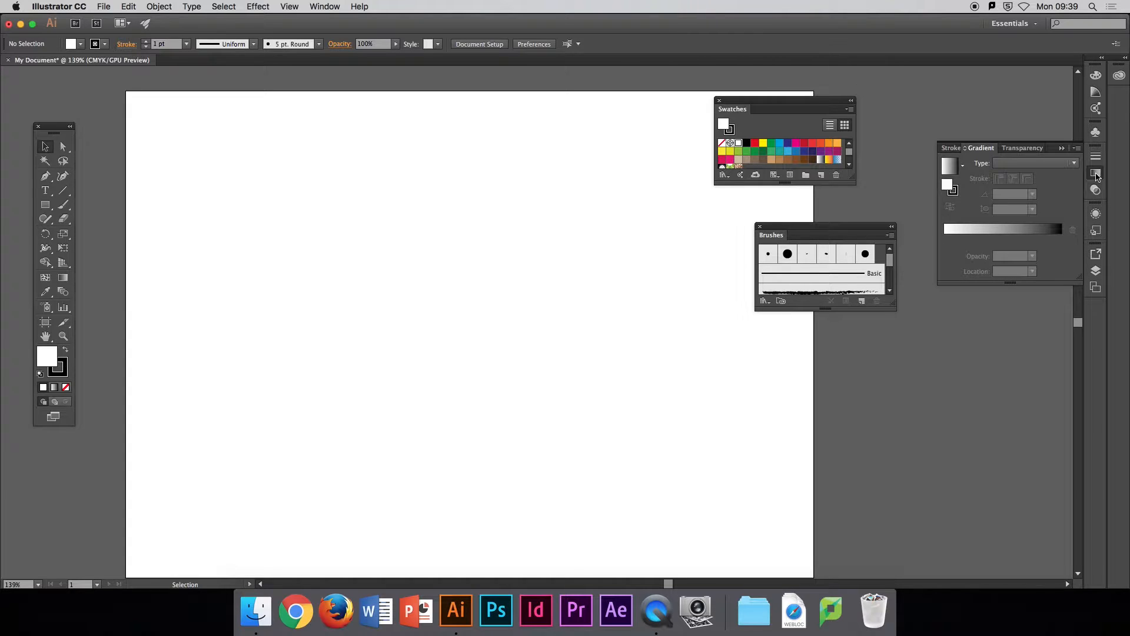
mouse_move(981, 148)
mouse_down()
mouse_move(942, 340)
mouse_move(876, 367)
mouse_up()
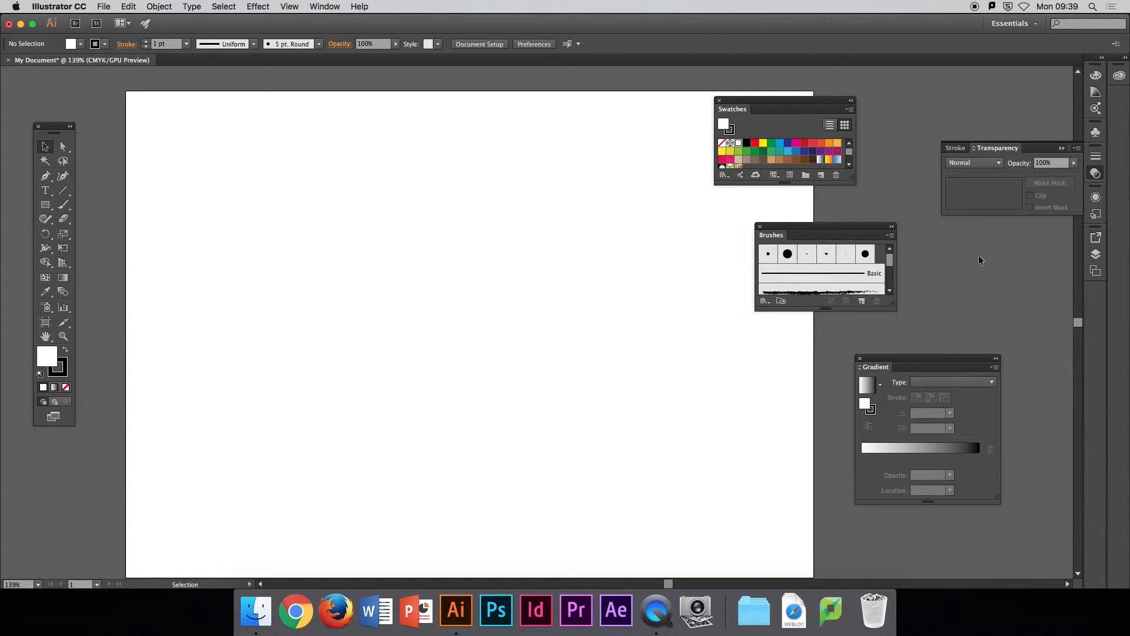
drag(995, 148, 970, 83)
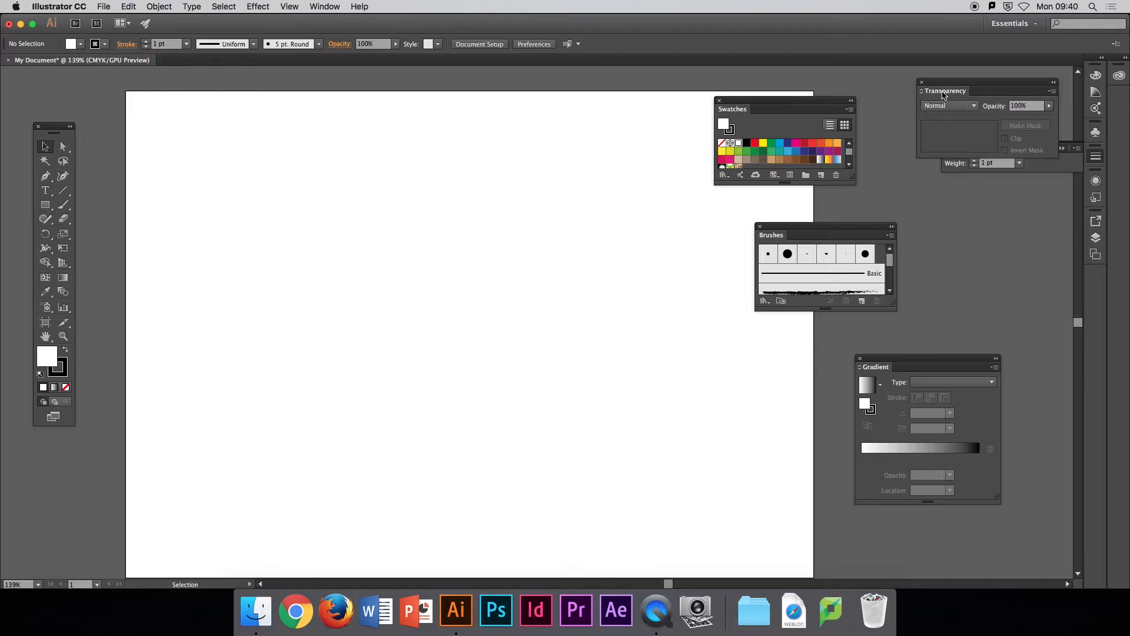
- Combine the floating Transparency and Brushes panels with Swatches into one tabbed panel group
drag(945, 92, 788, 113)
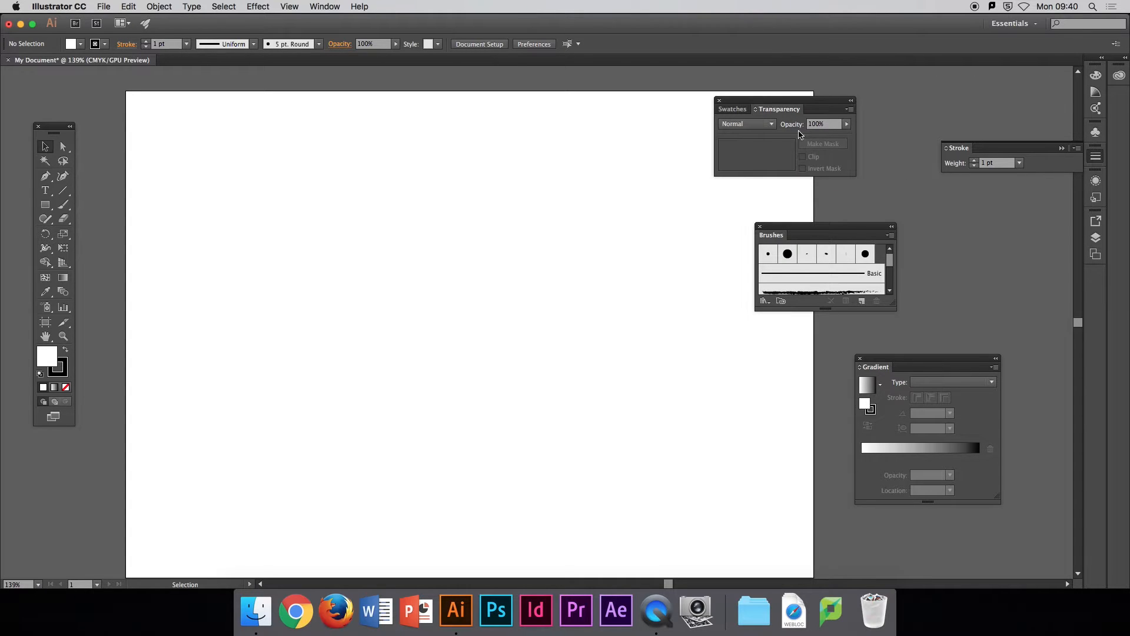
click(734, 109)
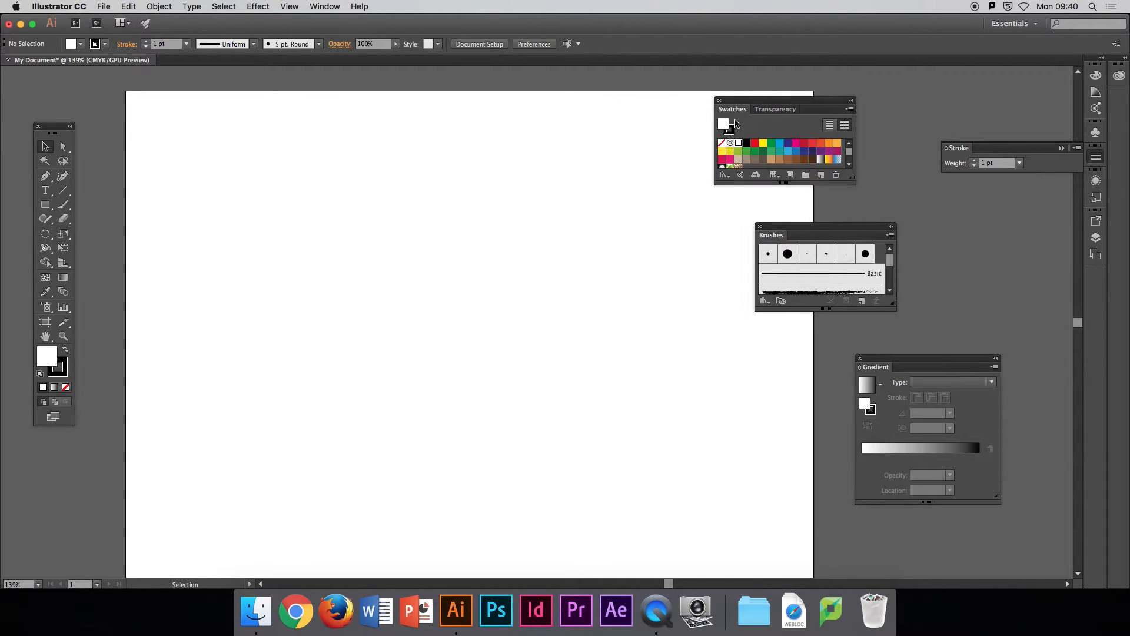
click(779, 111)
mouse_move(767, 240)
mouse_down()
mouse_move(810, 148)
mouse_move(814, 111)
mouse_move(808, 179)
mouse_move(828, 141)
mouse_up()
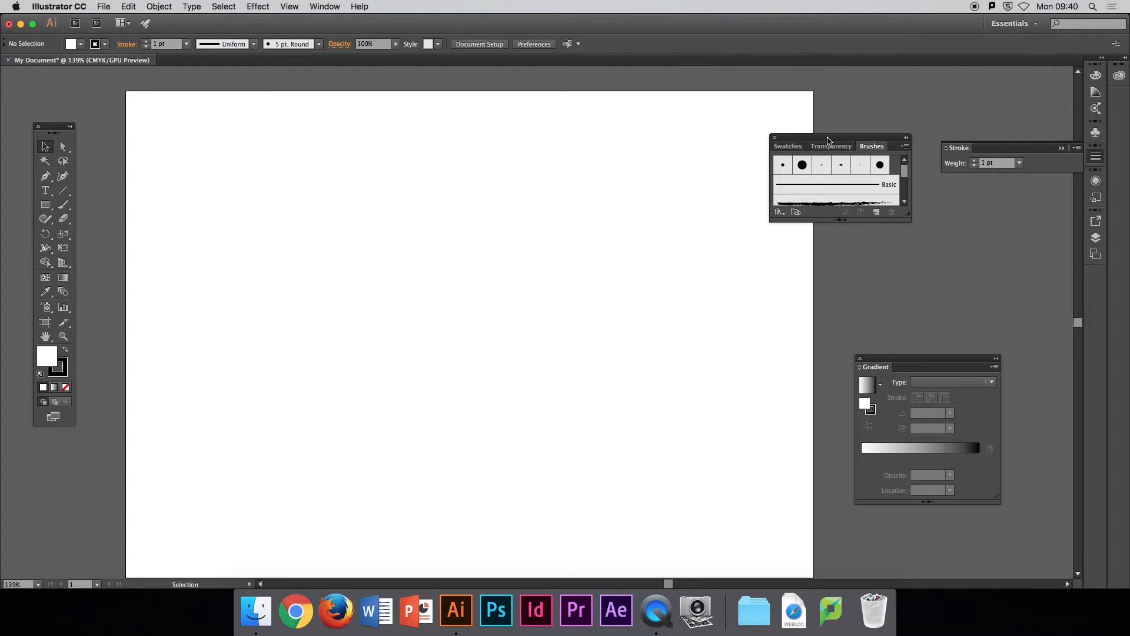
- Reposition the combined Swatches, Transparency and Brushes group and lengthen it to show more brushes
drag(828, 142, 822, 126)
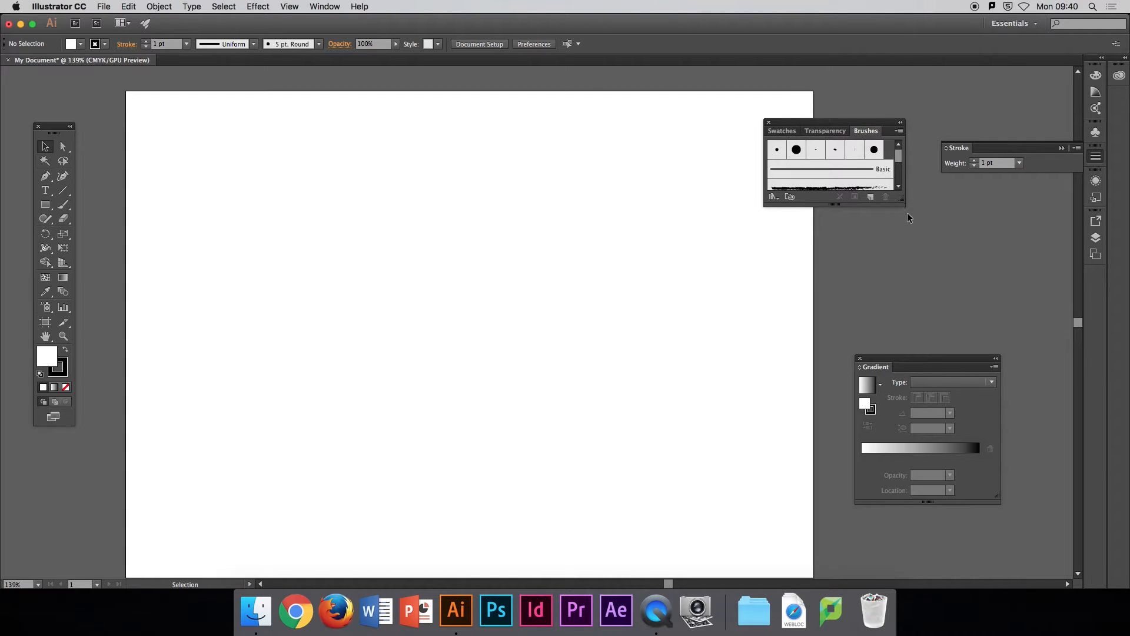
drag(901, 204, 905, 274)
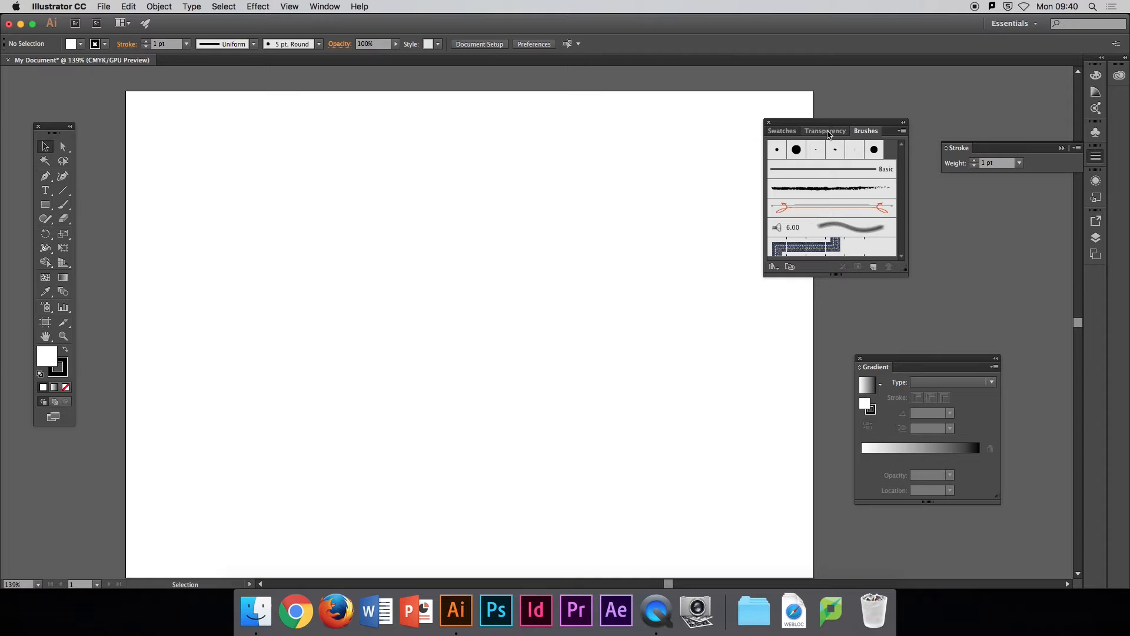
drag(873, 125, 868, 123)
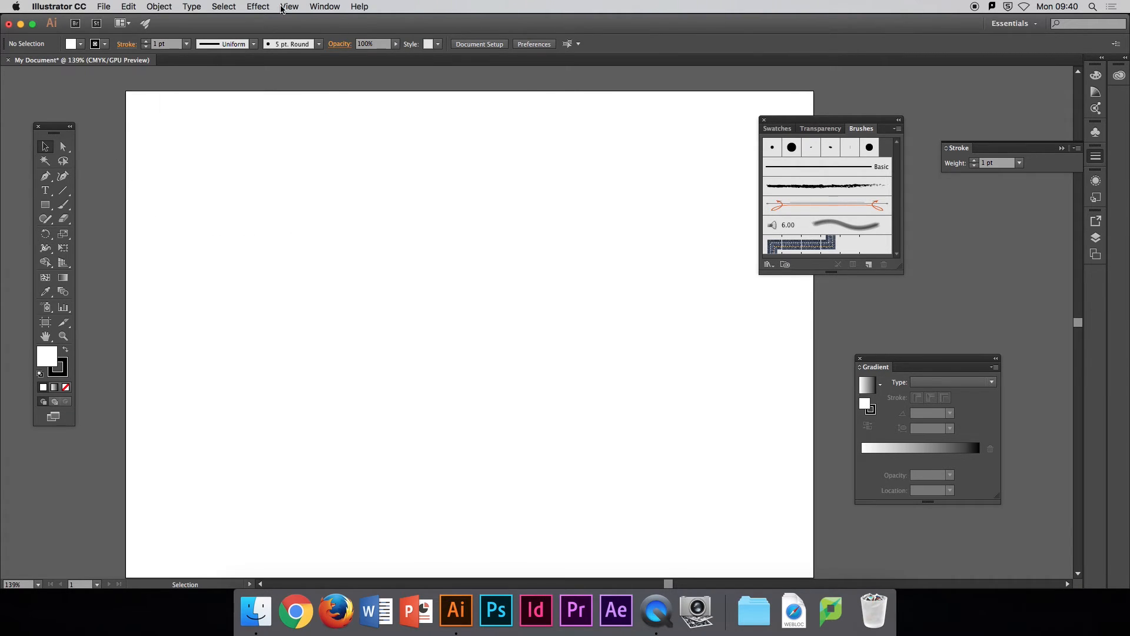
- Reset the Essentials workspace to return all floating and collapsed panels to their default layout
click(326, 5)
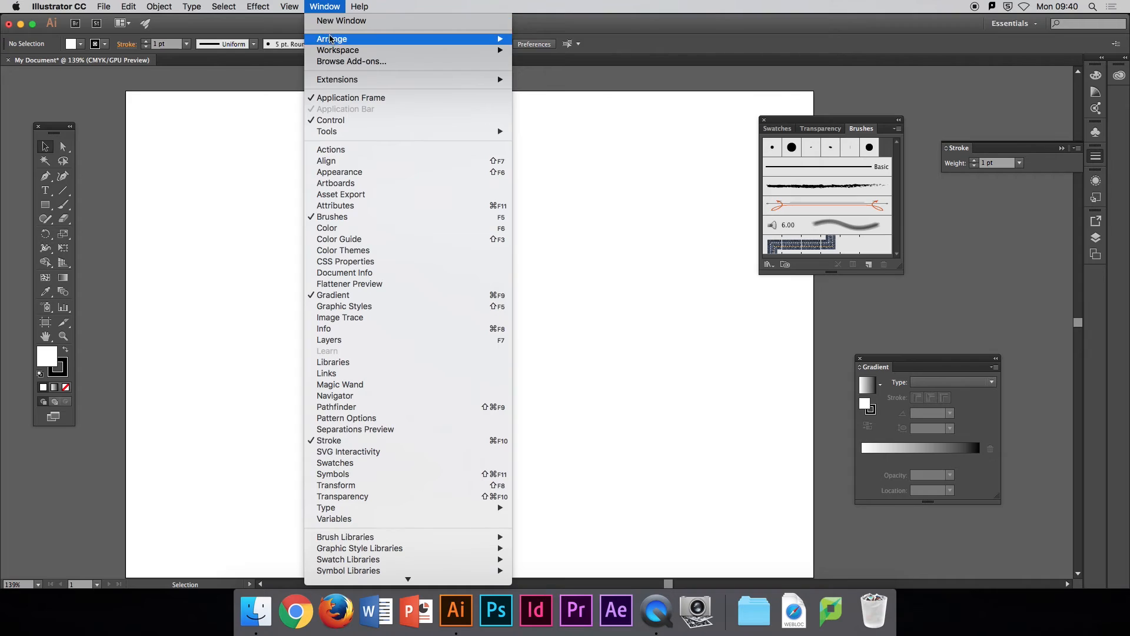
mouse_move(329, 54)
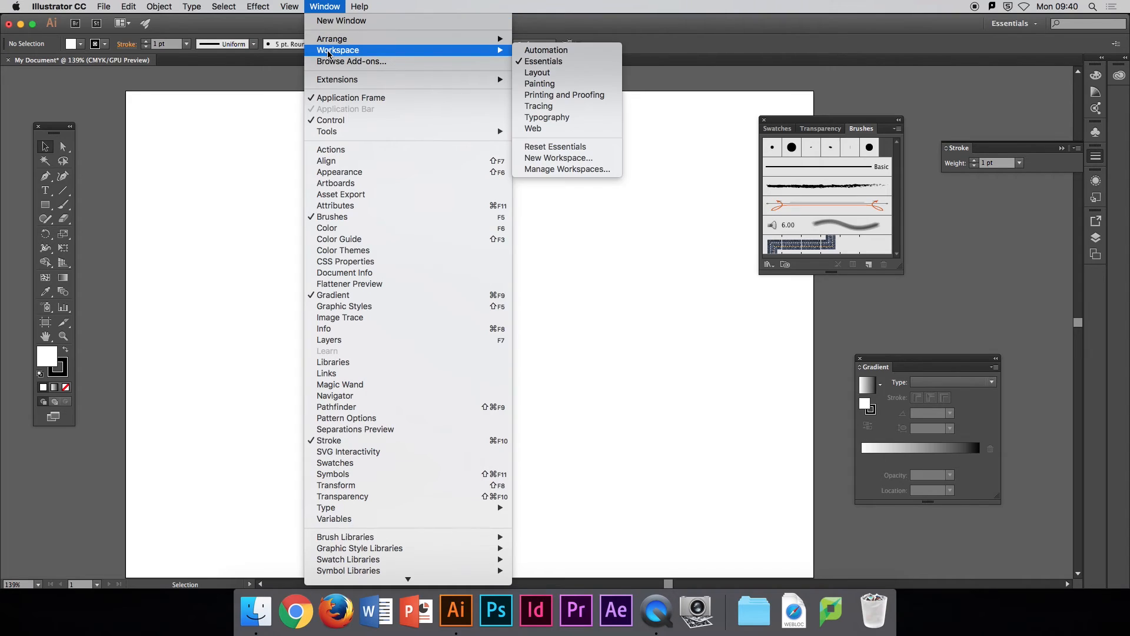
click(566, 152)
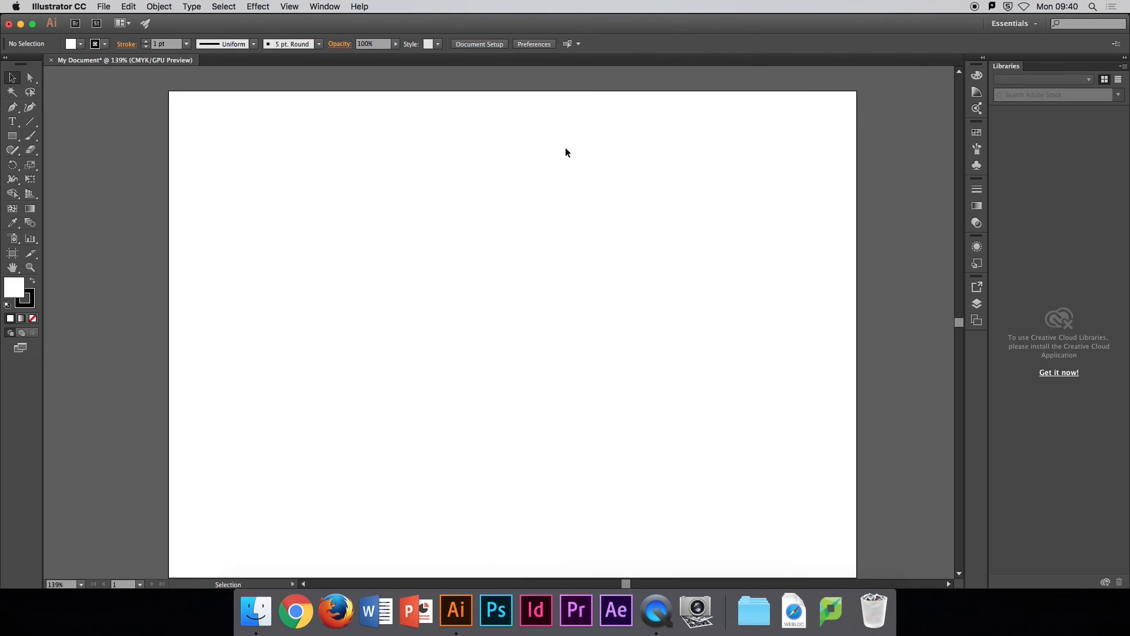